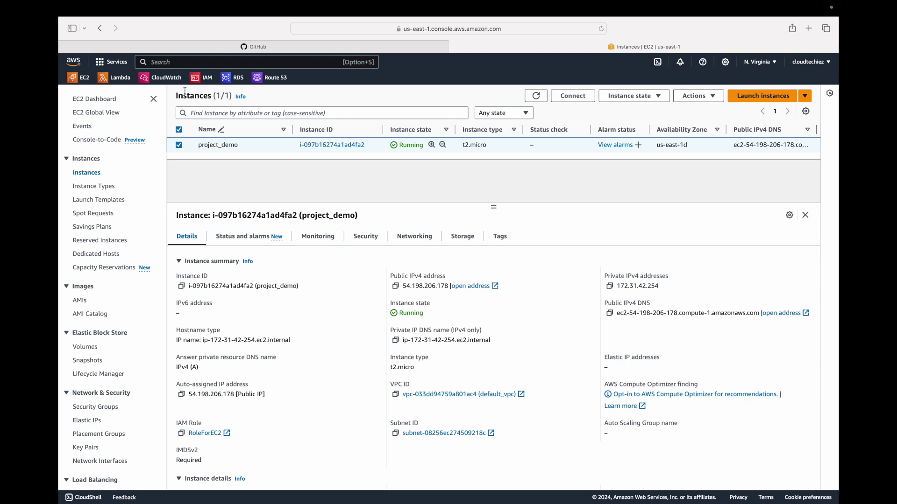
- Find CloudWatch through the console search for 'cloudwatch' and switch to its new tab
left_click(180, 63)
type("cloudat")
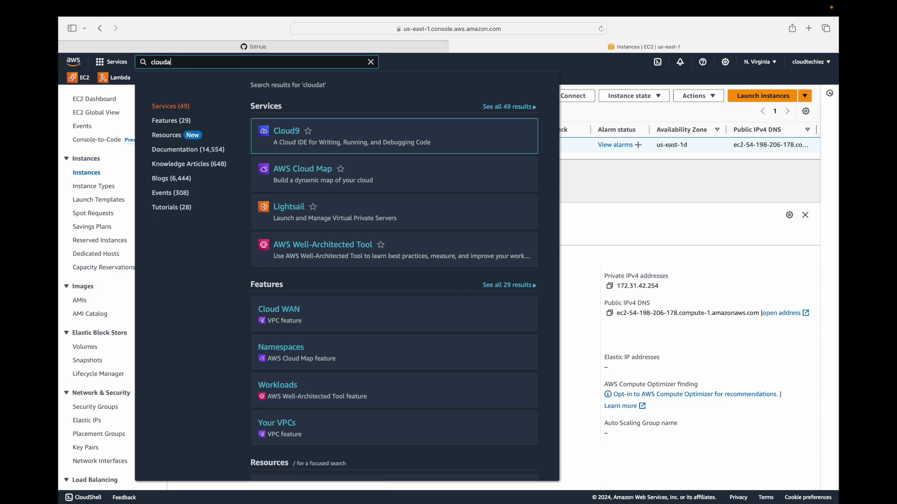
key("BackSpace")
type("w")
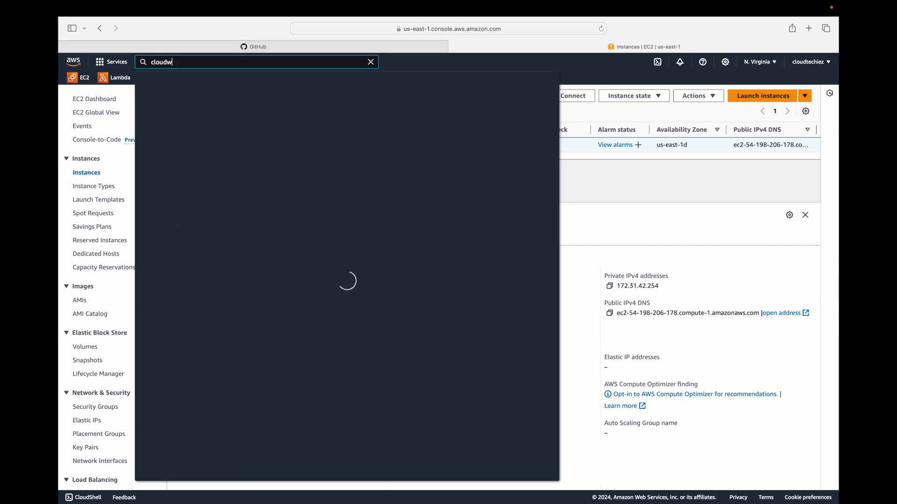
type("atch")
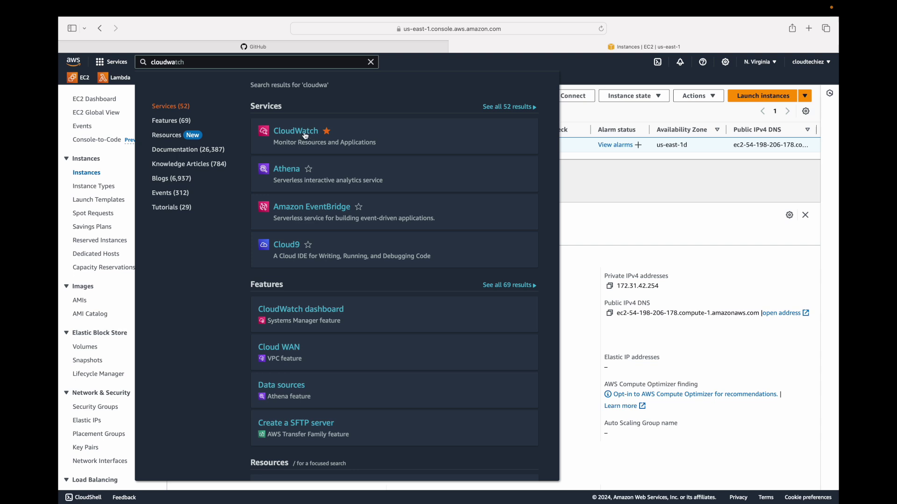
left_click(305, 136, "super")
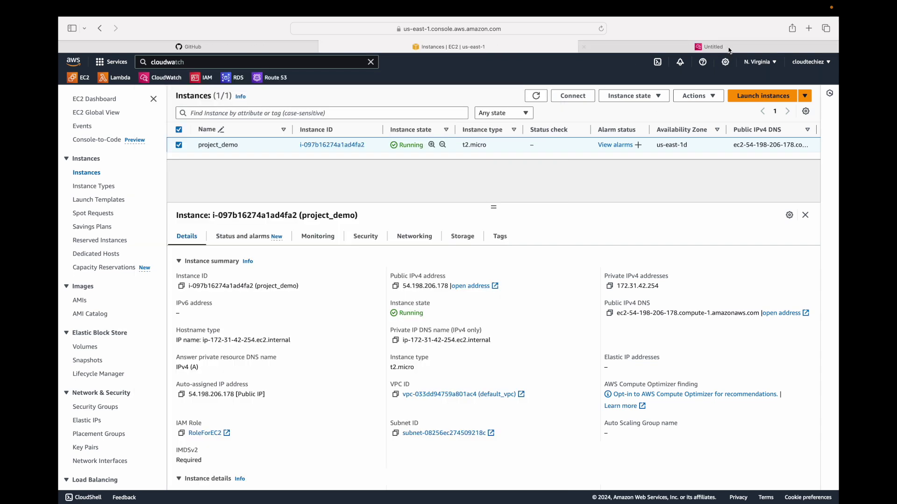
left_click(729, 47)
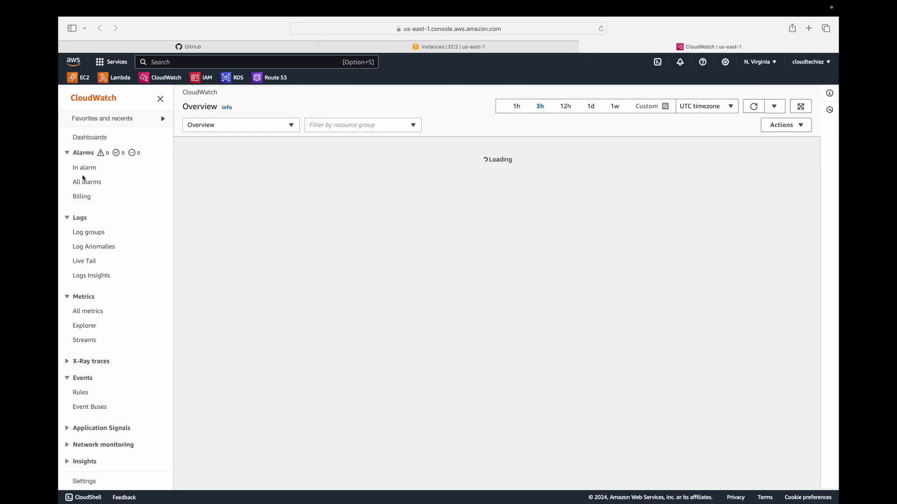
- Show the All alarms list with its ten alarms, zooming the page out
scroll(82, 175, "up", 5)
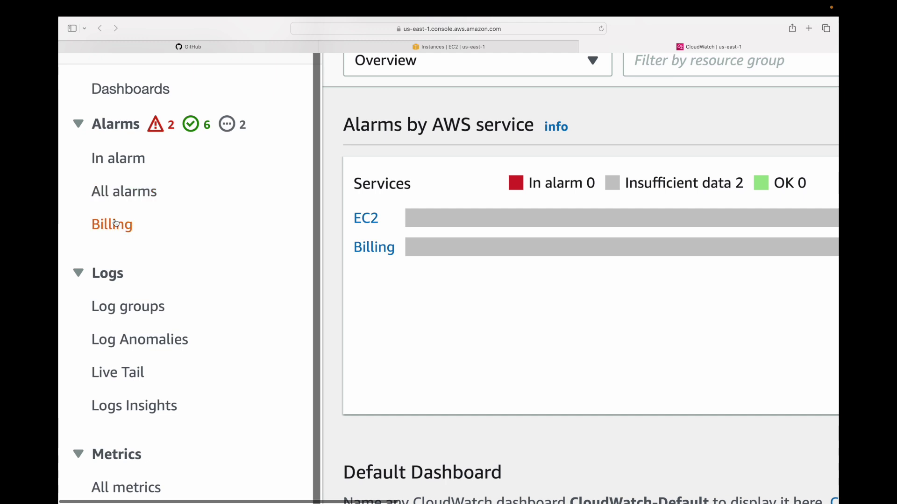
left_click(126, 197)
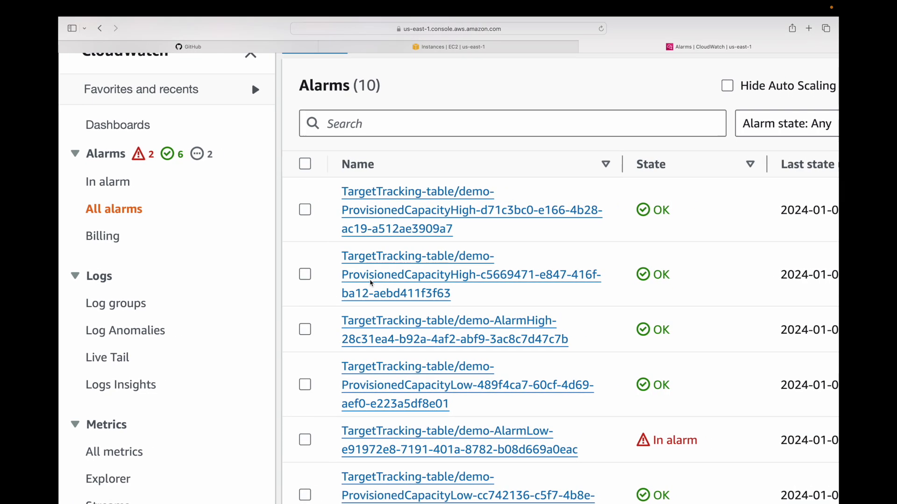
key("super+minus")
scroll(380, 317, "down", 2)
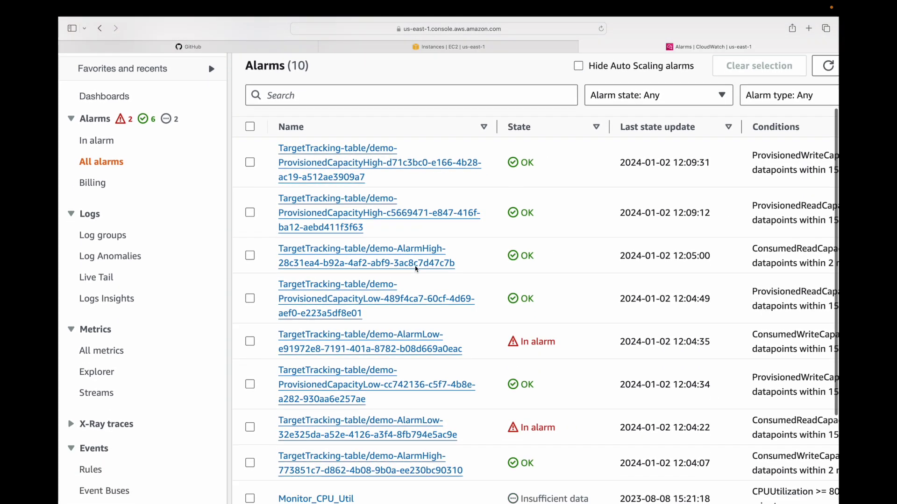
scroll(381, 318, "down", 3)
key("super+minus")
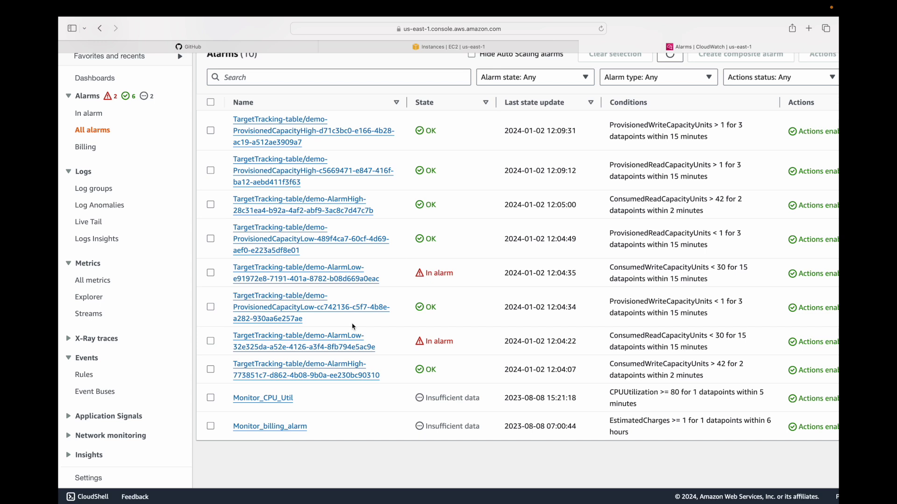
key("super+minus")
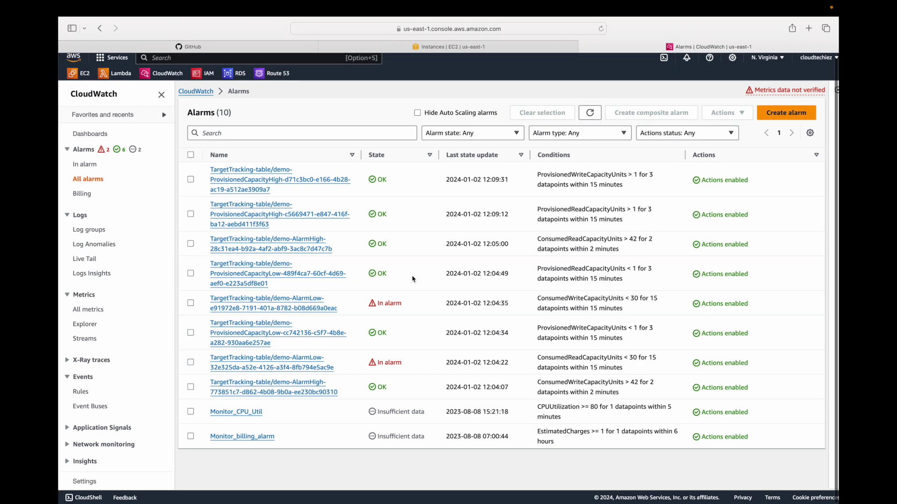
- Start a new alarm and browse the EC2 per-instance metrics
left_click(787, 113)
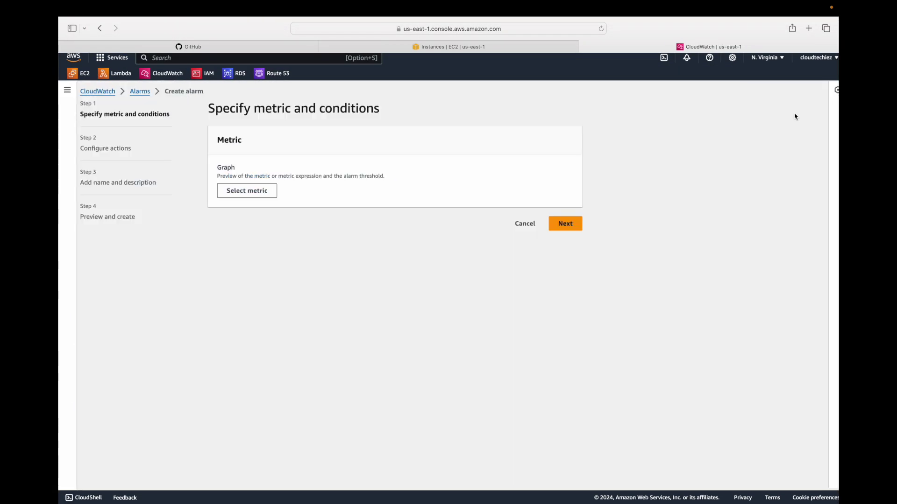
left_click(247, 191)
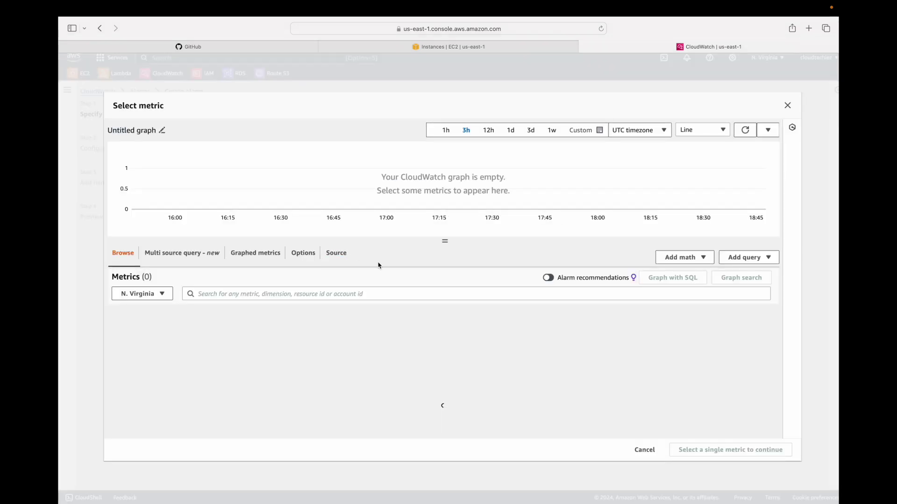
left_click(451, 321)
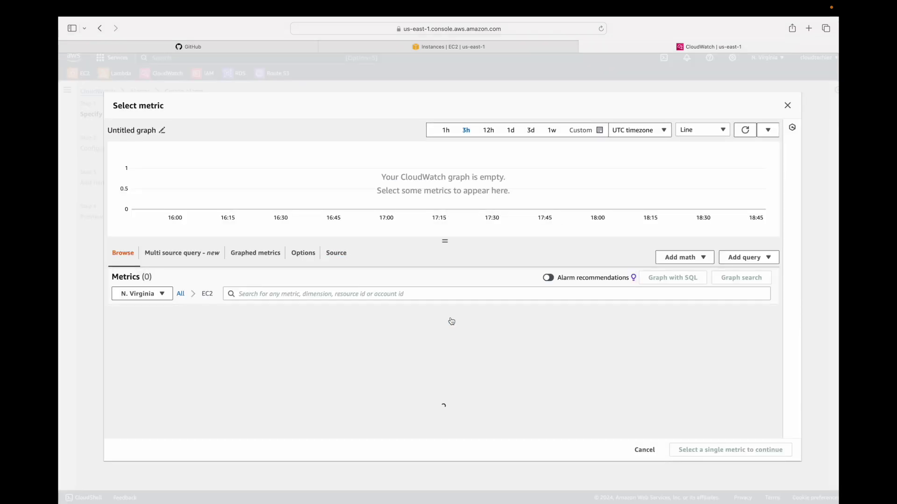
left_click(174, 323)
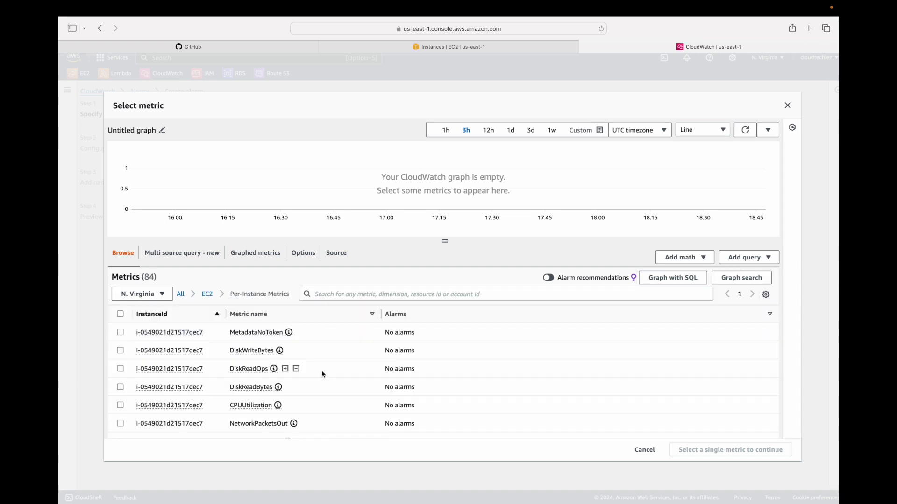
- Copy the project_demo instance ID and filter the metric list by it
left_click(465, 48)
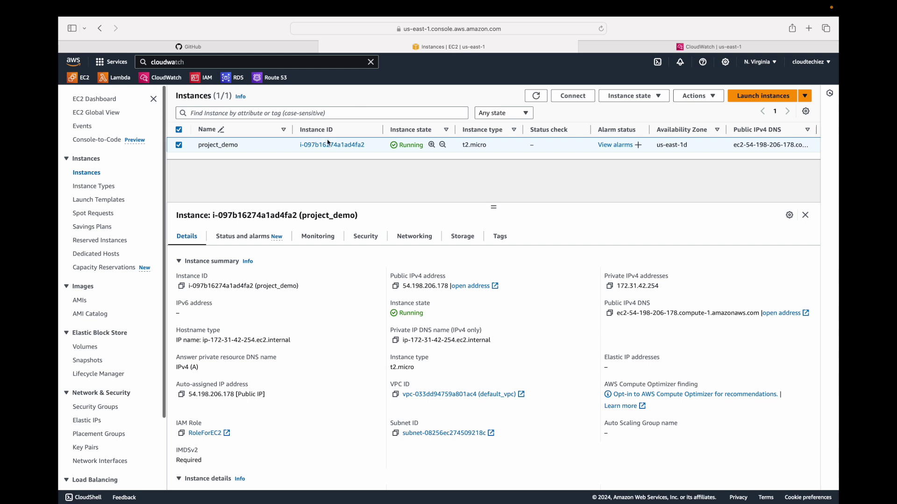
left_click_drag(372, 146, 300, 148)
key("super+c")
left_click(706, 47)
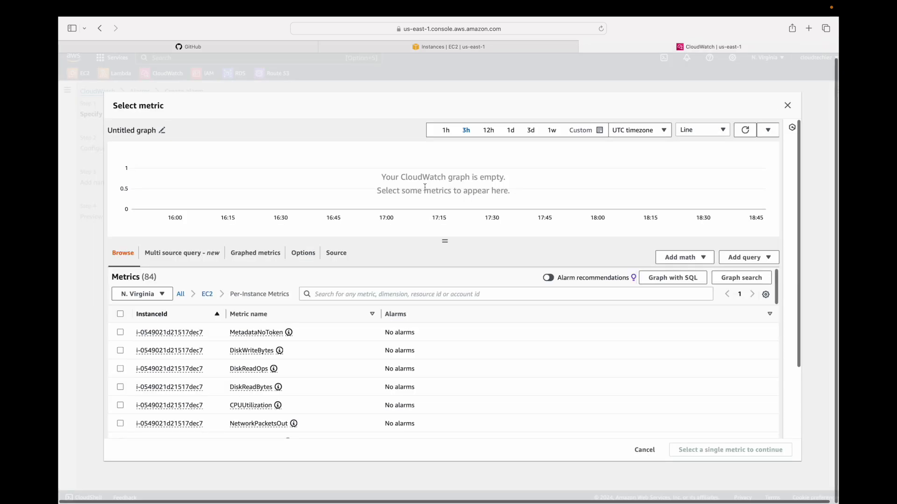
left_click(369, 295)
key("super+v")
key("Return")
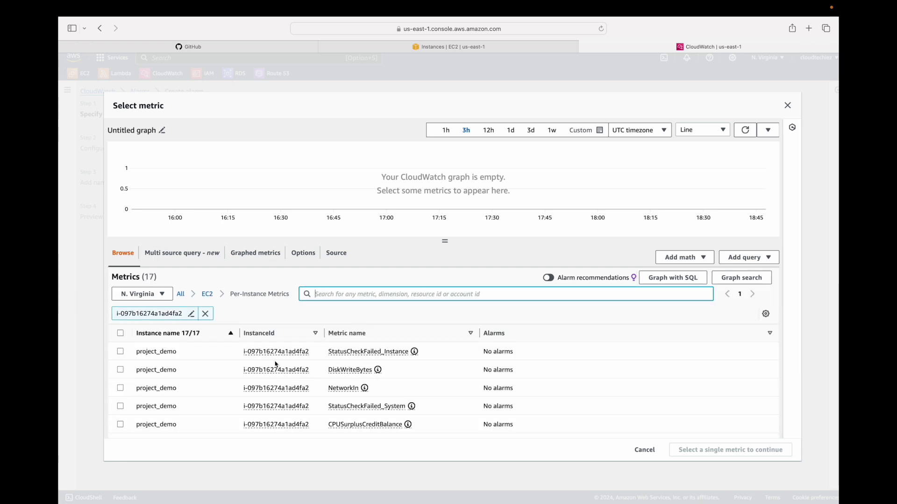
- Tick the CPUUtilization metric for the project_demo instance
scroll(296, 377, "down", 3)
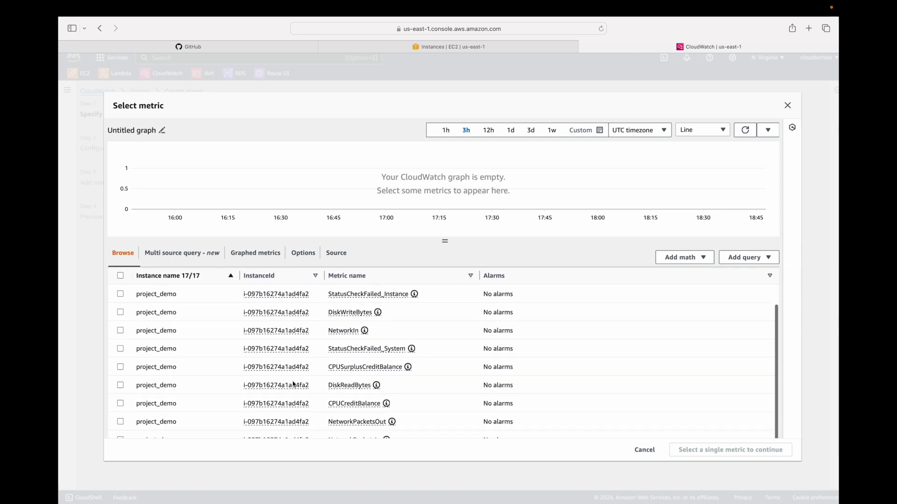
scroll(294, 384, "down", 4)
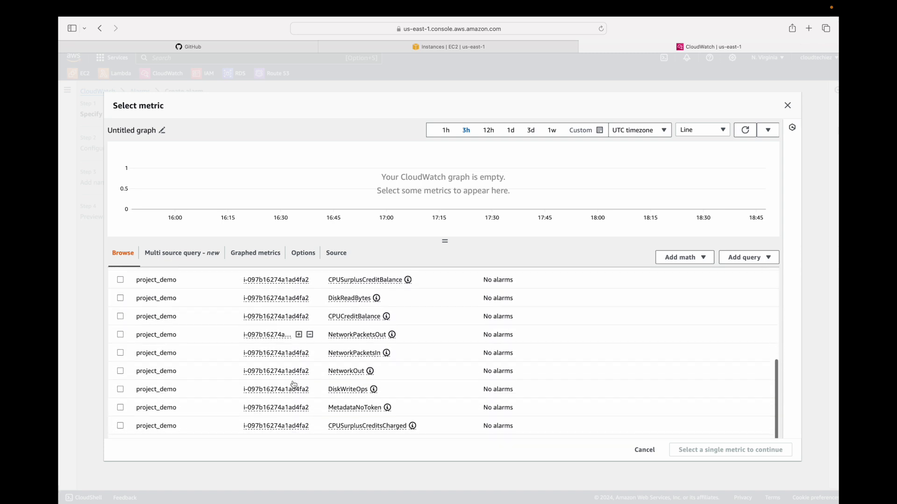
scroll(294, 383, "up", 4)
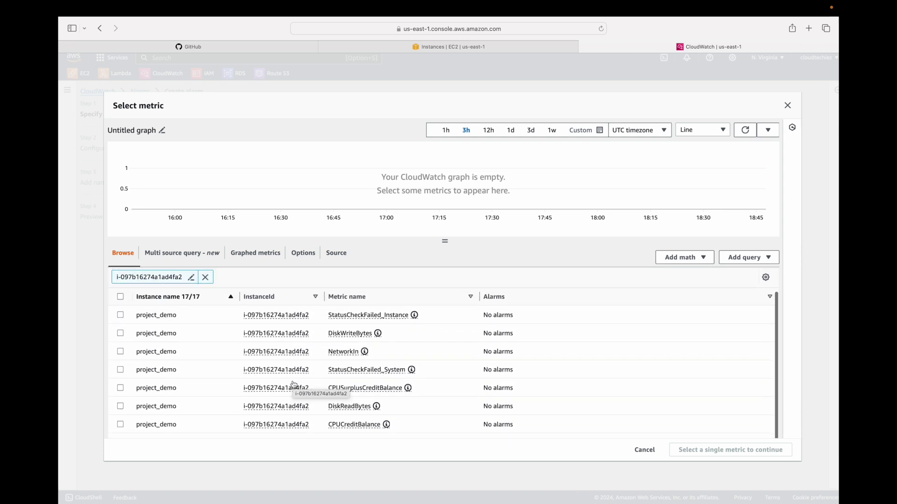
scroll(294, 384, "down", 4)
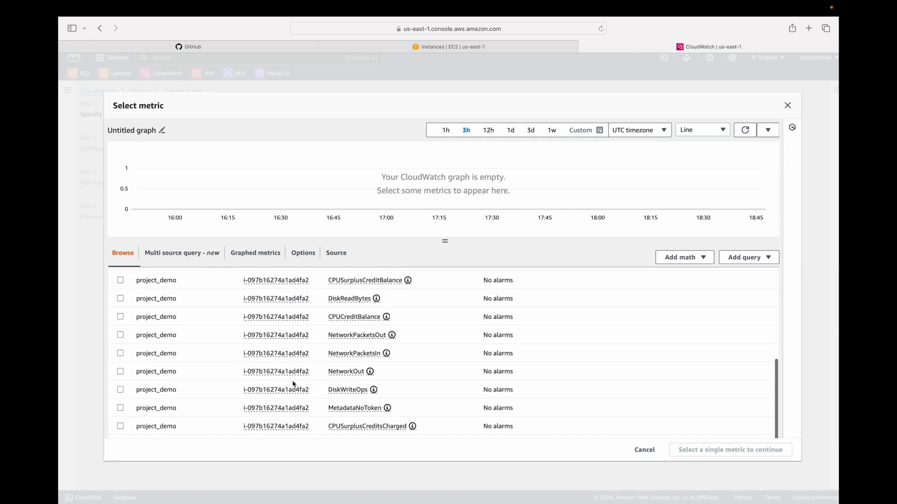
scroll(294, 384, "up", 4)
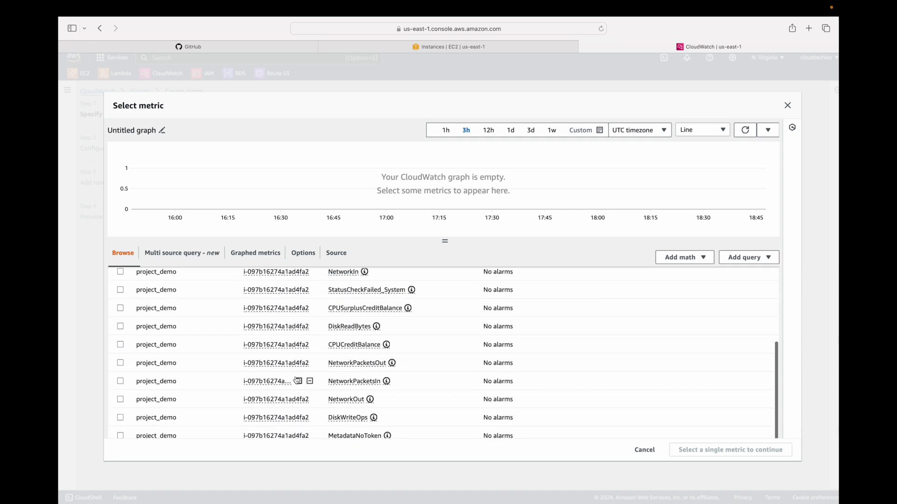
scroll(296, 381, "up", 3)
scroll(295, 381, "down", 6)
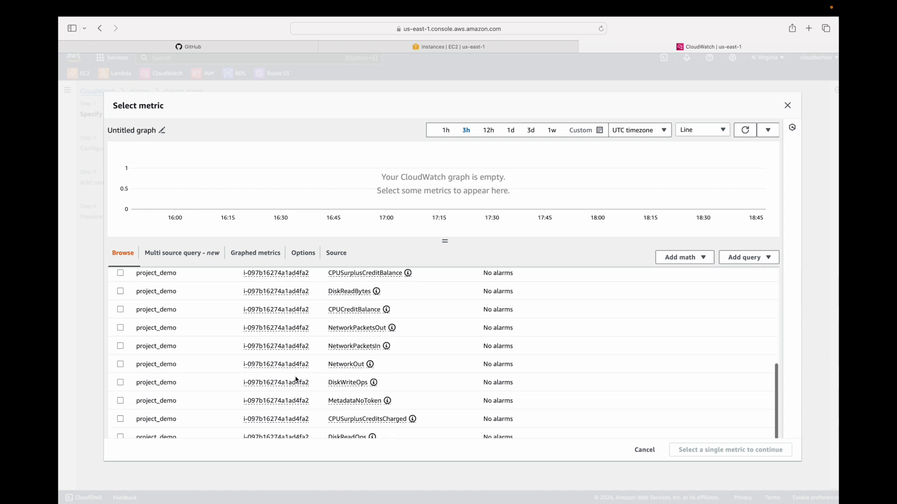
scroll(296, 380, "down", 4)
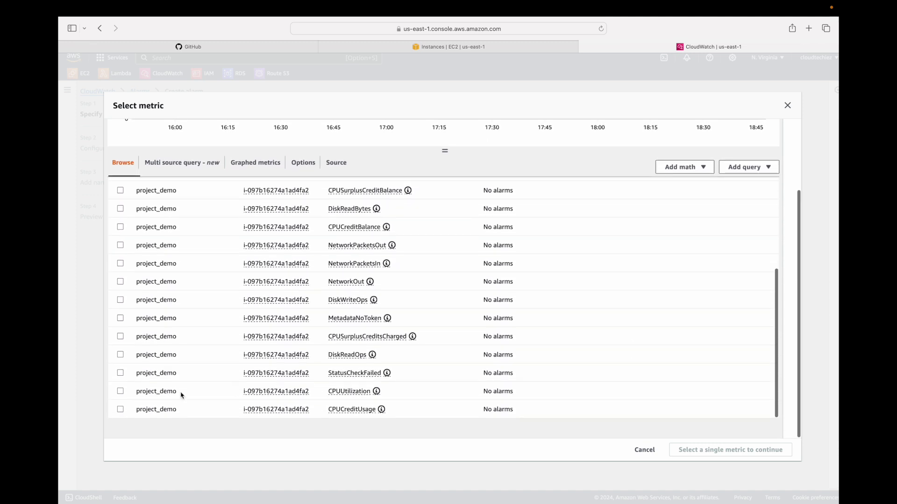
left_click(121, 392)
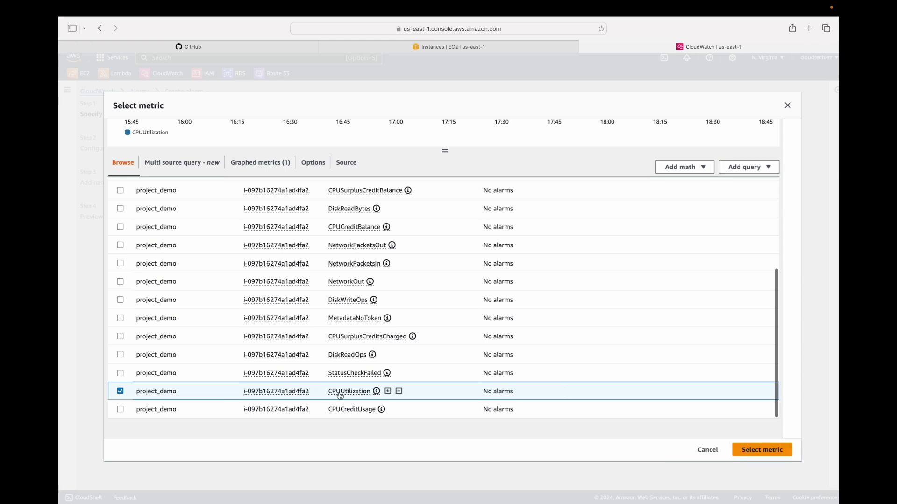
- Confirm CPUUtilization and set a static Greater/Equal threshold of 90
left_click(766, 452)
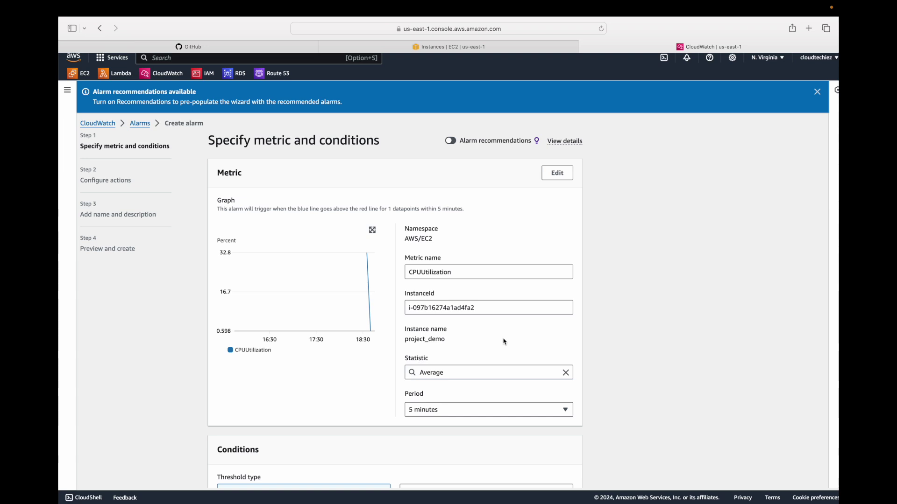
scroll(446, 331, "down", 5)
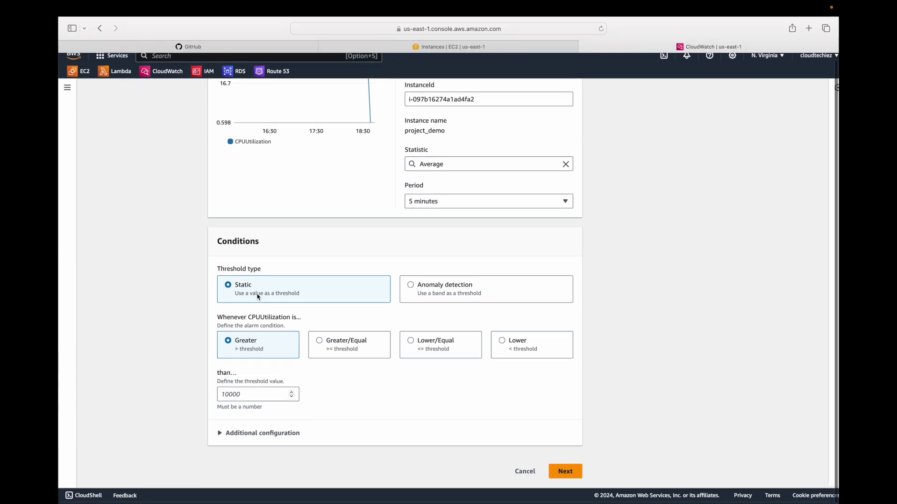
left_click_drag(224, 320, 301, 320)
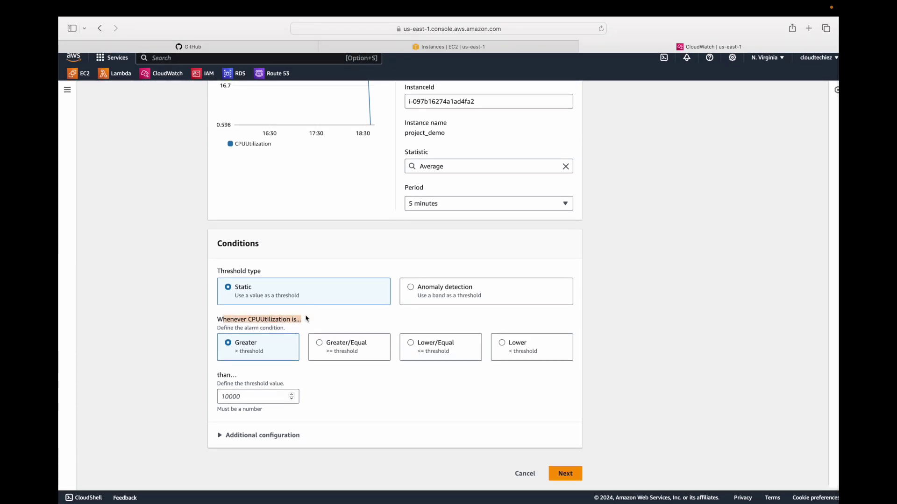
left_click(319, 346)
left_click(261, 396)
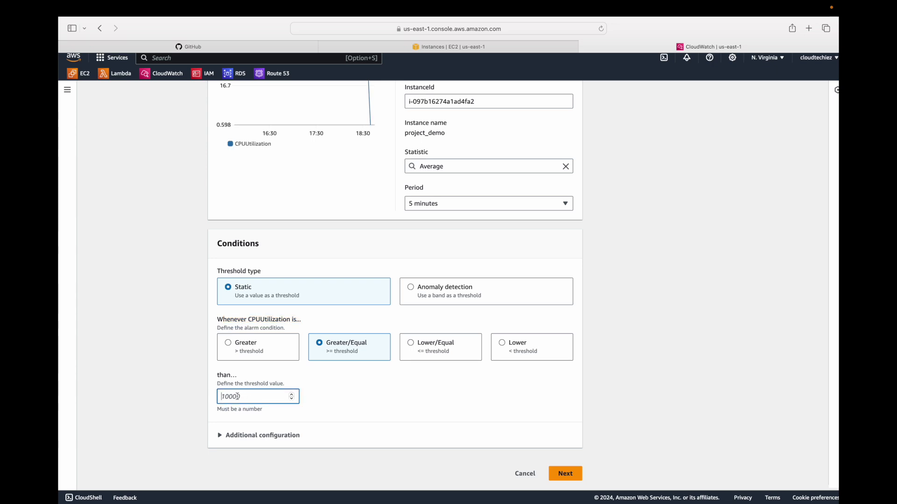
type("90")
left_click(327, 408)
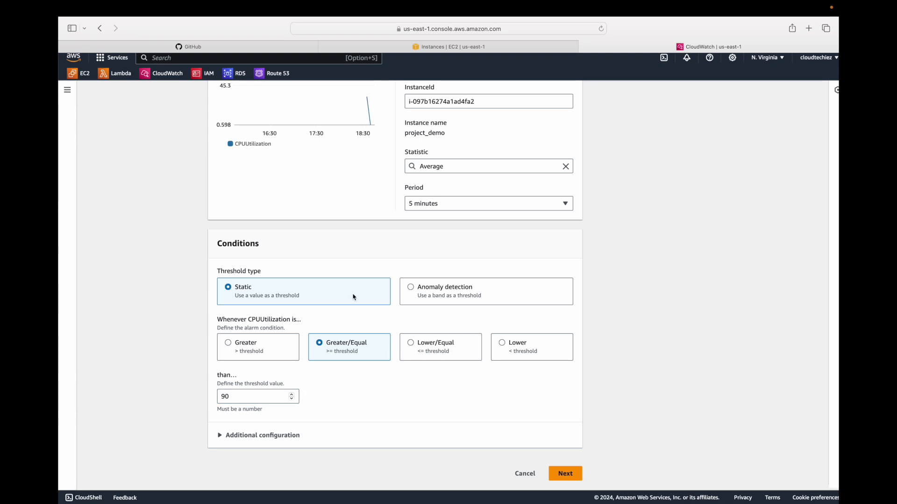
scroll(352, 294, "up", 3)
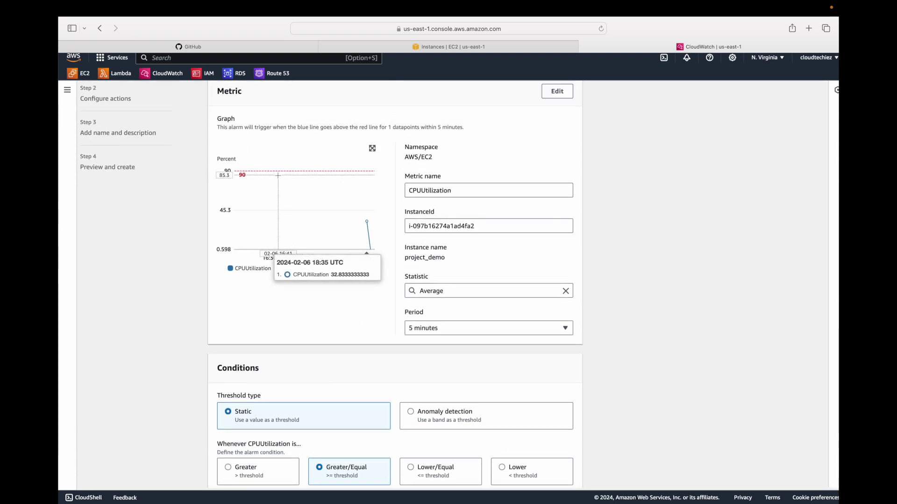
mouse_move(368, 225)
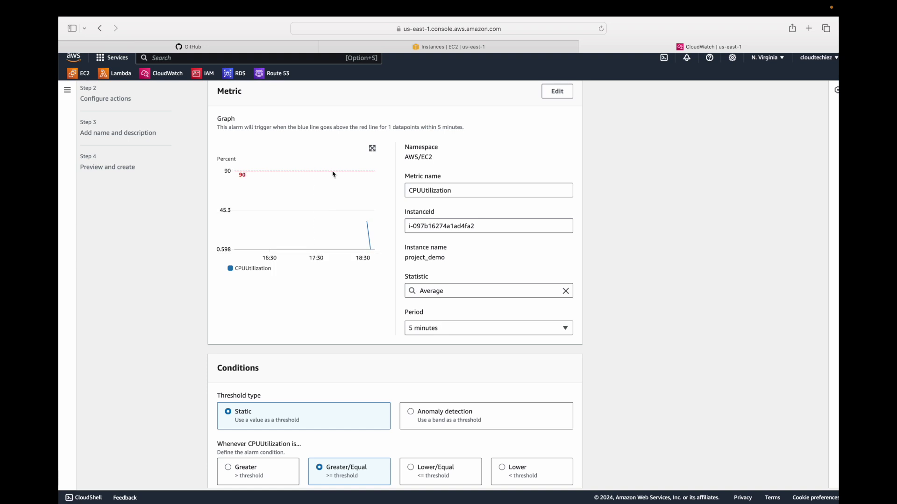
scroll(357, 256, "down", 5)
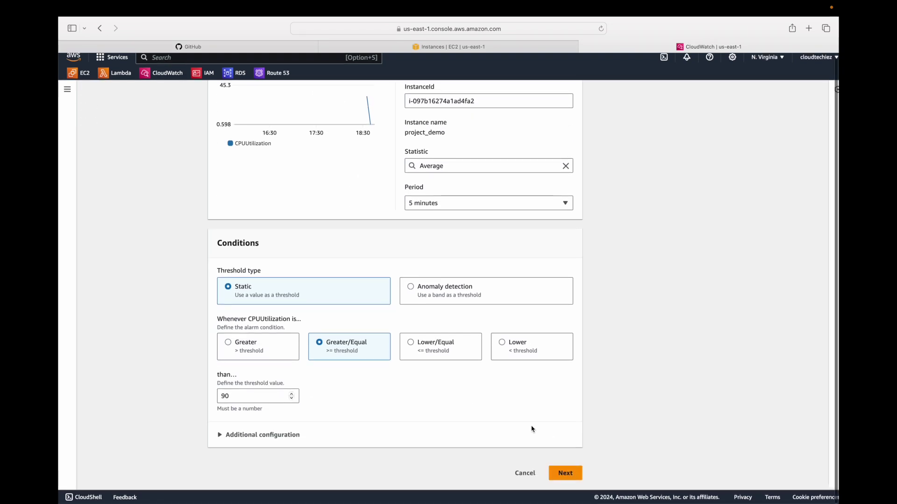
- Advance to Configure actions and review the Notification, Lambda, Auto Scaling, EC2 and Systems Manager sections
left_click(565, 473)
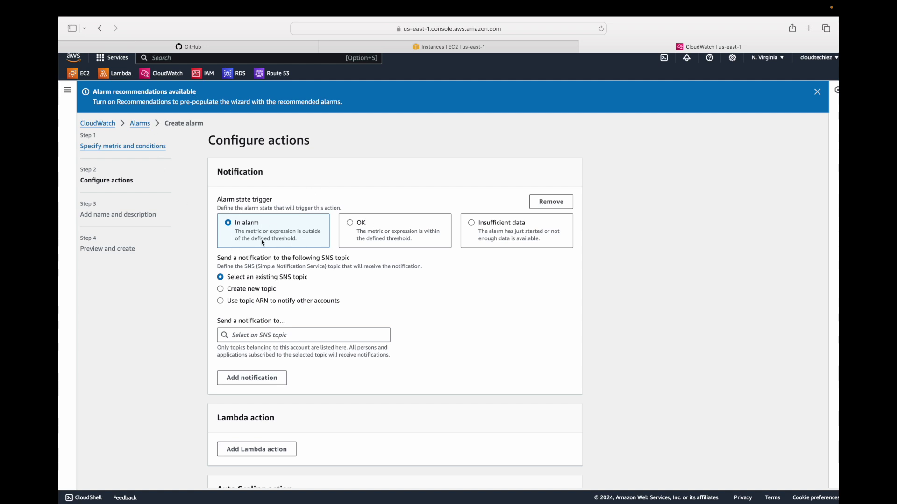
scroll(267, 238, "down", 2)
scroll(245, 235, "up", 1)
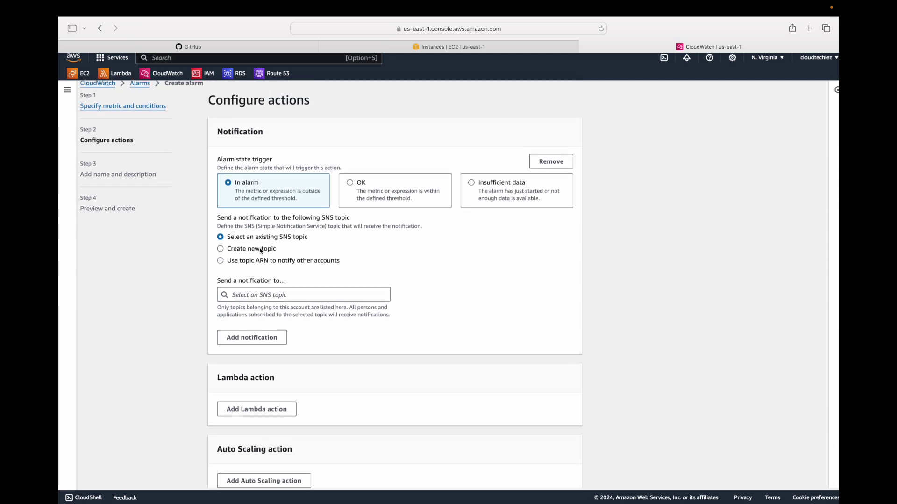
left_click_drag(249, 219, 345, 219)
scroll(327, 271, "down", 3)
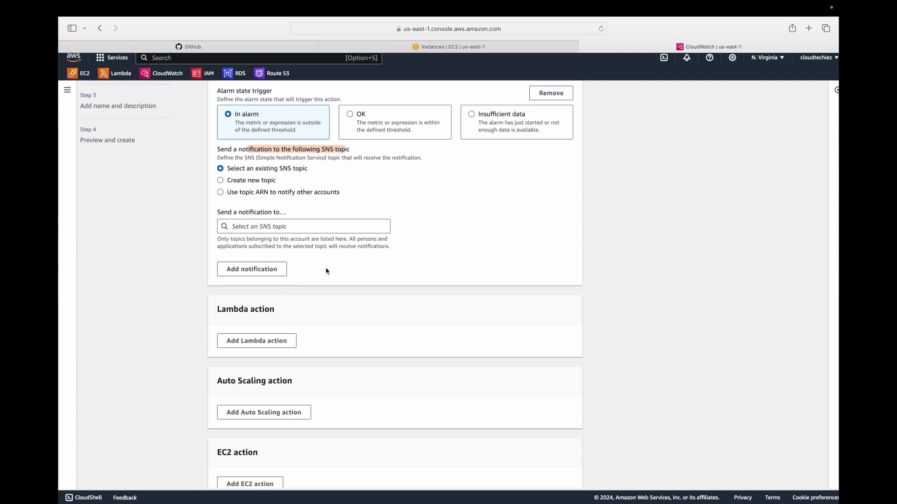
left_click_drag(226, 283, 286, 283)
scroll(287, 284, "down", 3)
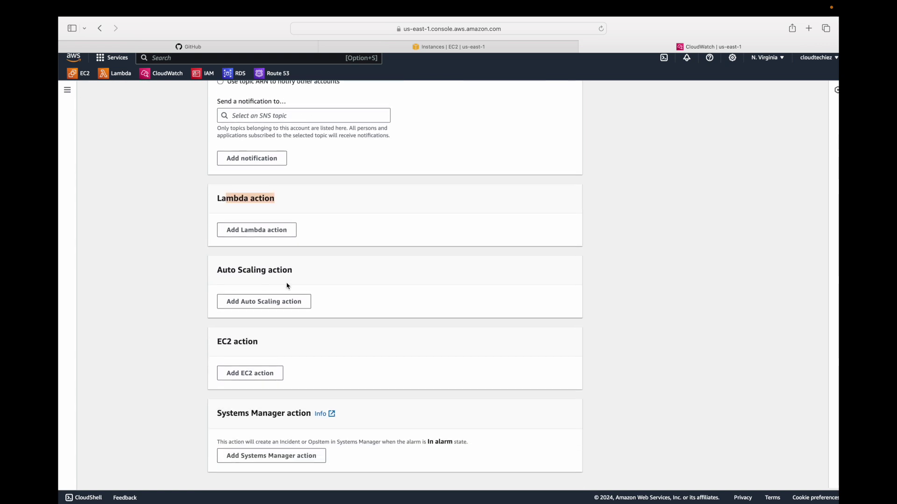
left_click_drag(224, 273, 301, 271)
scroll(303, 278, "down", 1)
left_click_drag(222, 317, 257, 316)
left_click_drag(226, 392, 305, 397)
scroll(317, 346, "up", 10)
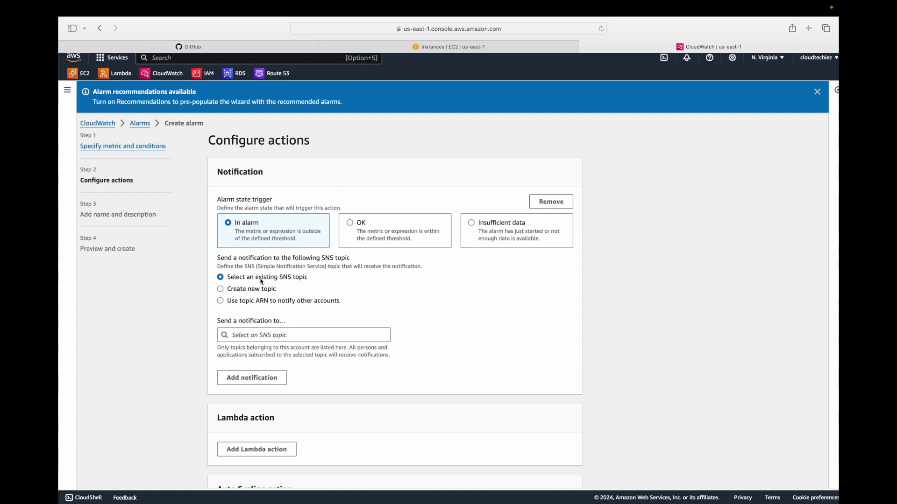
- Create a new SNS topic Monitor_CPU_Util with the user's email address as endpoint
left_click(245, 292)
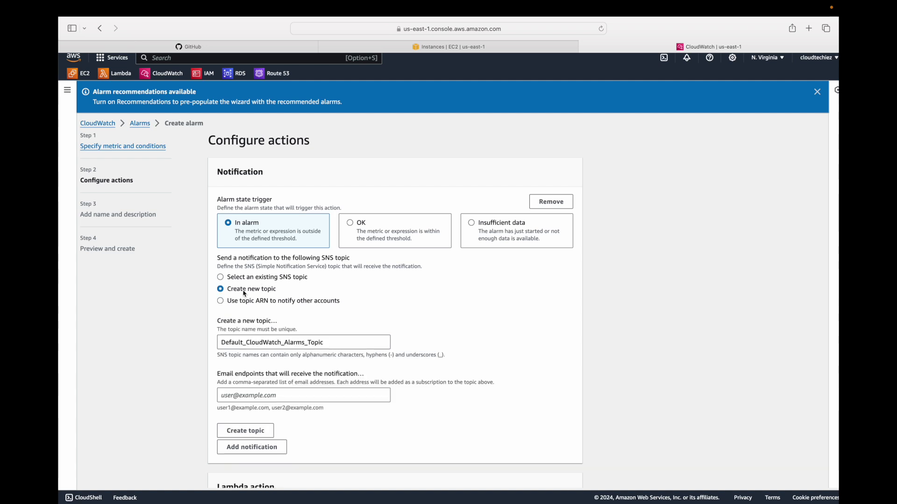
triple_click(267, 343)
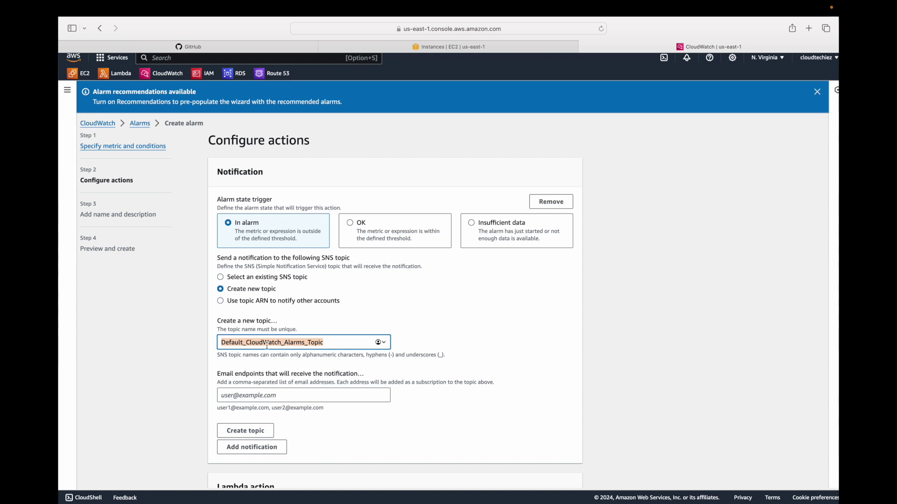
type("M")
key("BackSpace")
key("BackSpace")
key("BackSpace")
key("BackSpace")
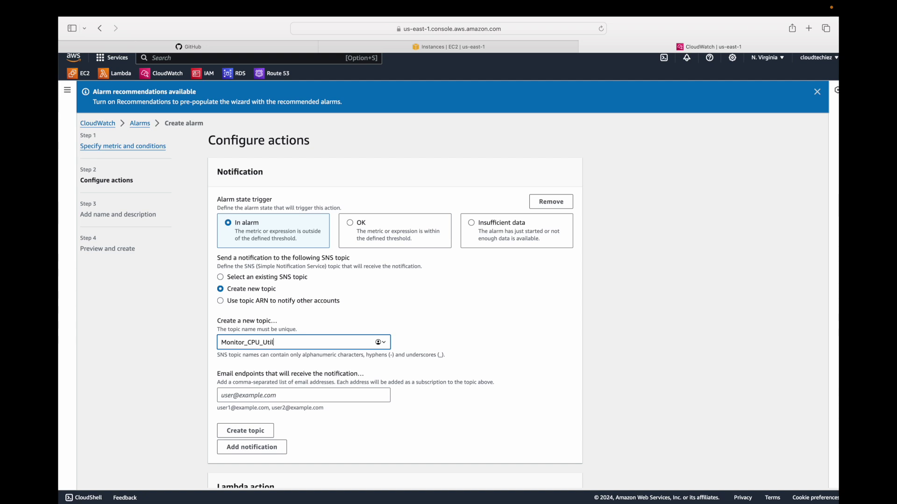
key("Tab")
scroll(266, 378, "down", 2)
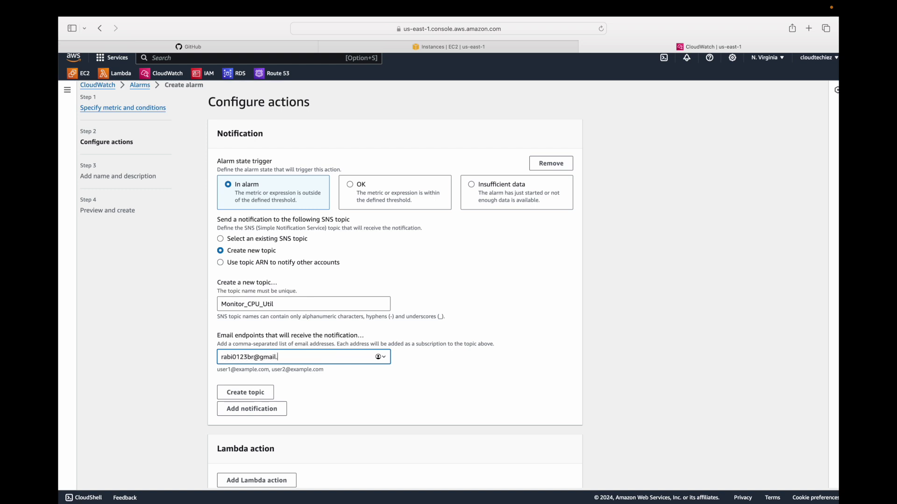
left_click(252, 395)
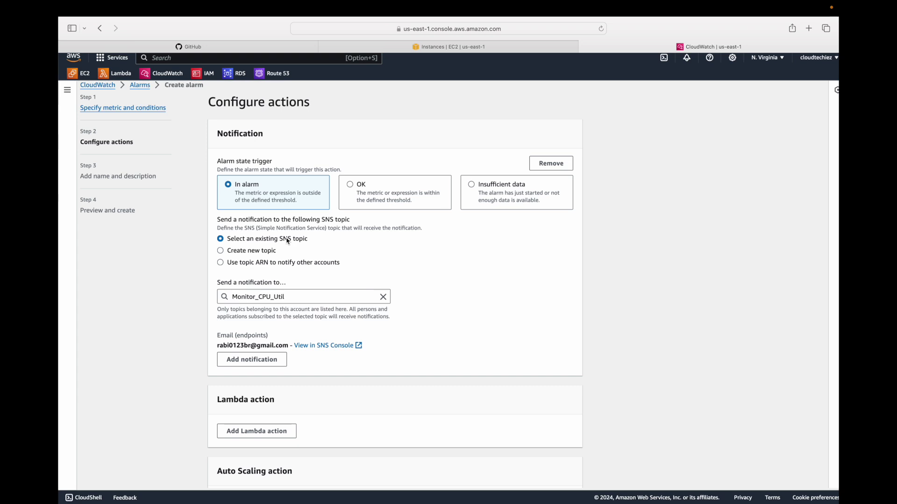
- Review the subscribed email endpoint in the notification settings
double_click(229, 346)
triple_click(243, 346)
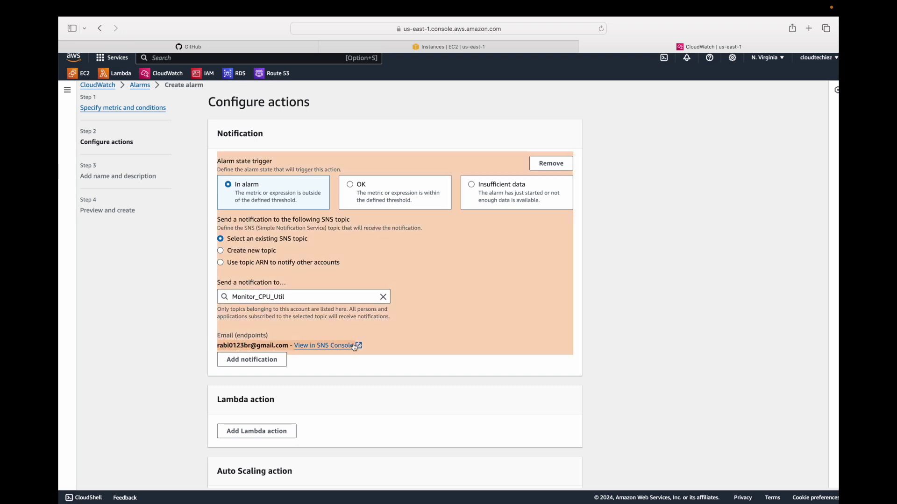
left_click(520, 341)
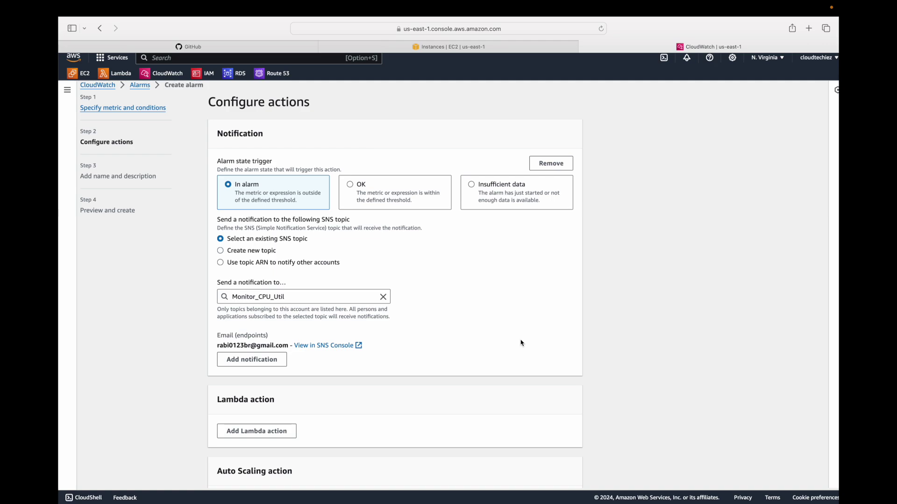
- Confirm the Monitor_CPU_Util subscription from the AWS Notification email in Gmail, then return to CloudWatch
key("super+Tab")
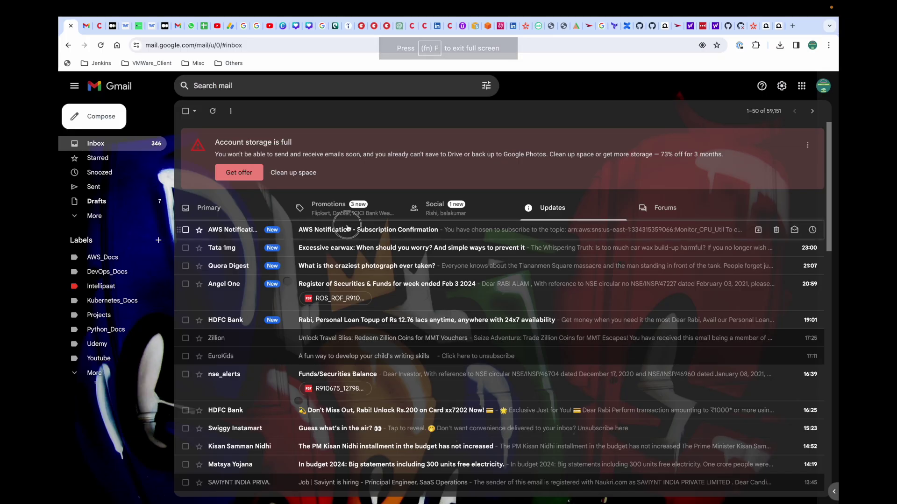
left_click(265, 235)
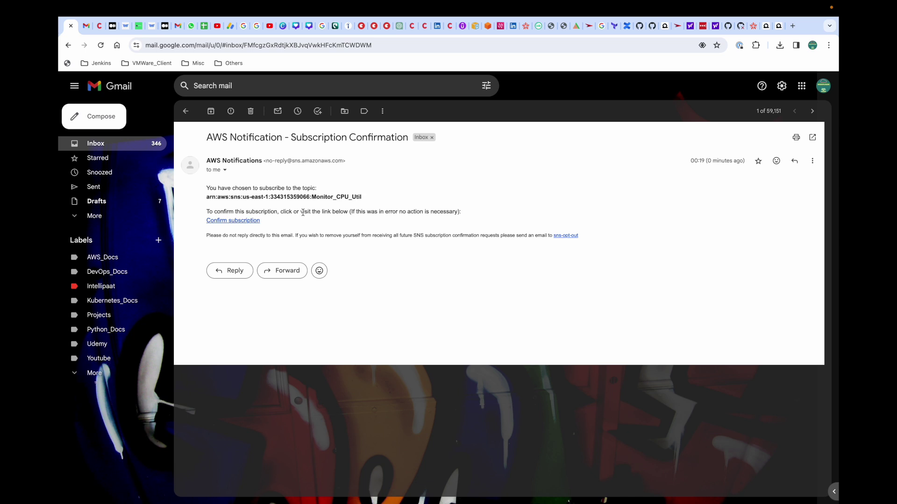
left_click(229, 223)
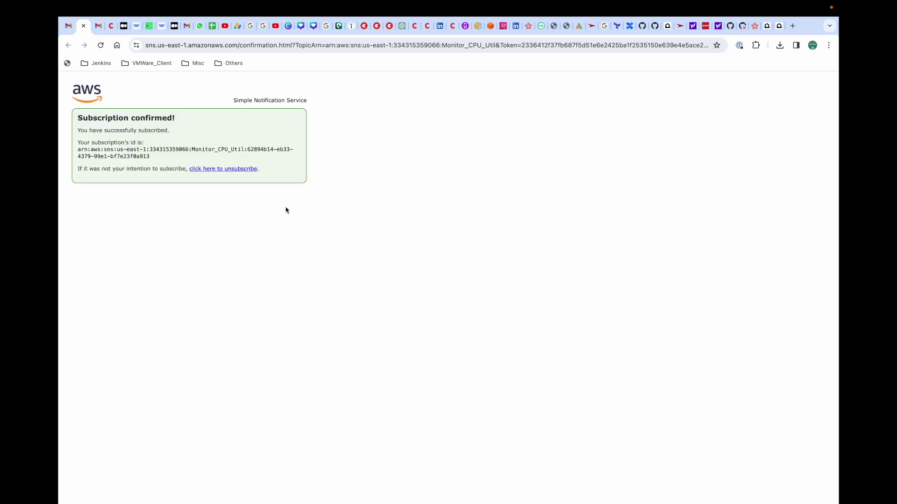
key("ctrl+Left")
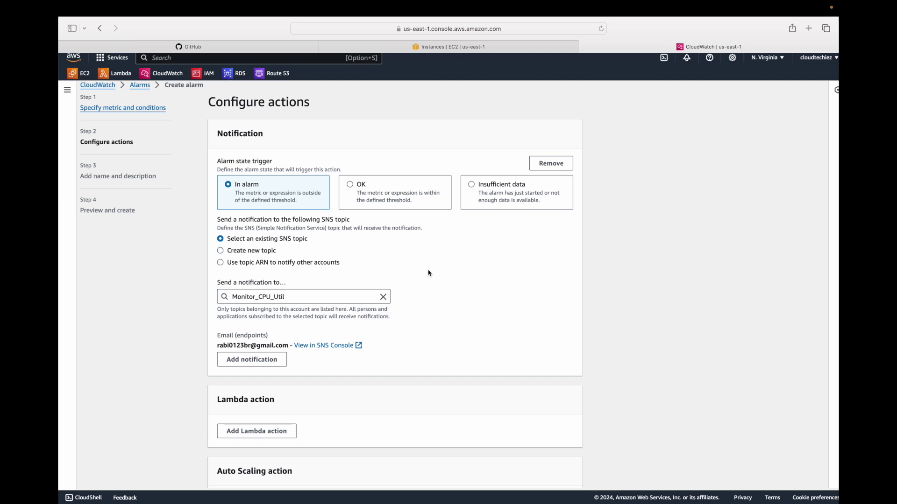
- Enter Monitor_CPU_utilization as the alarm name and paste it as the description
scroll(426, 272, "down", 5)
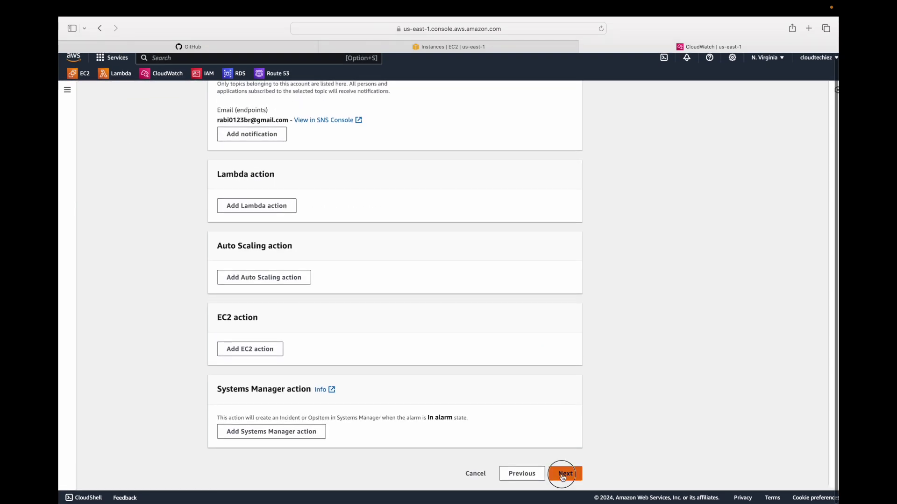
left_click(563, 473)
left_click(279, 213)
type("Monitor_CPU_utilization")
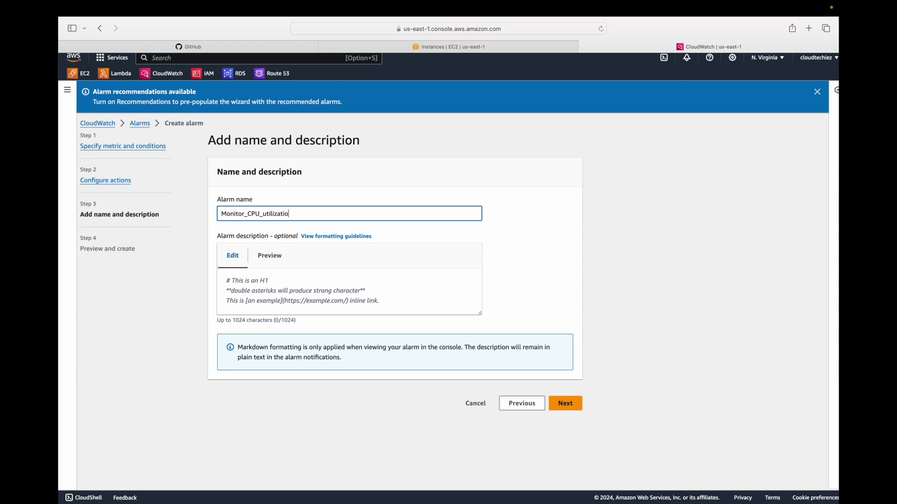
key("super+a")
key("super+c")
key("Tab")
key("Tab")
key("Tab")
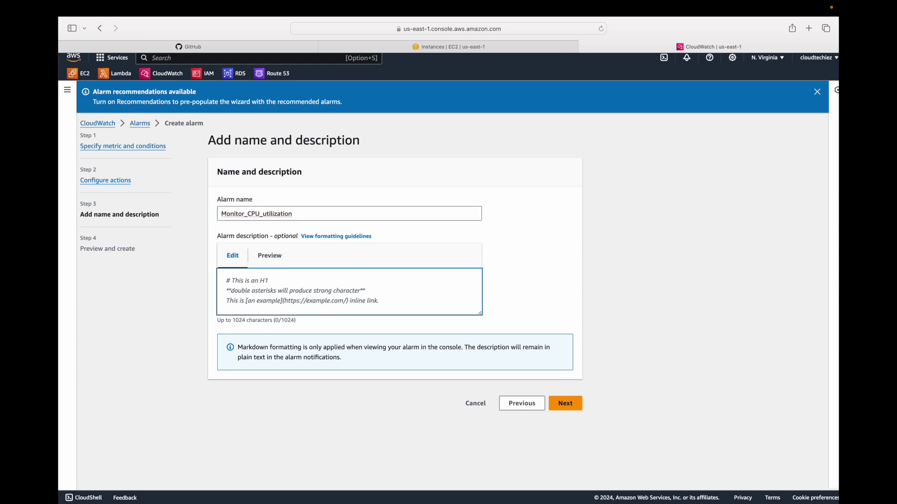
key("super+v")
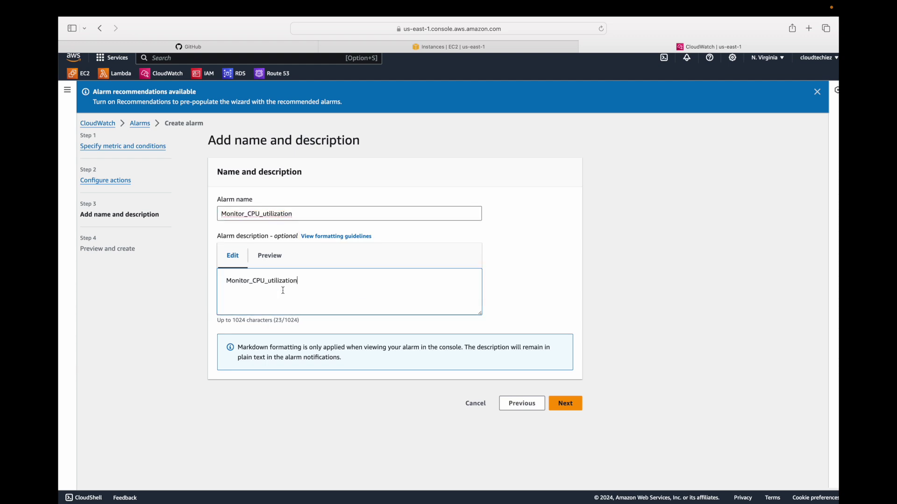
left_click(580, 406)
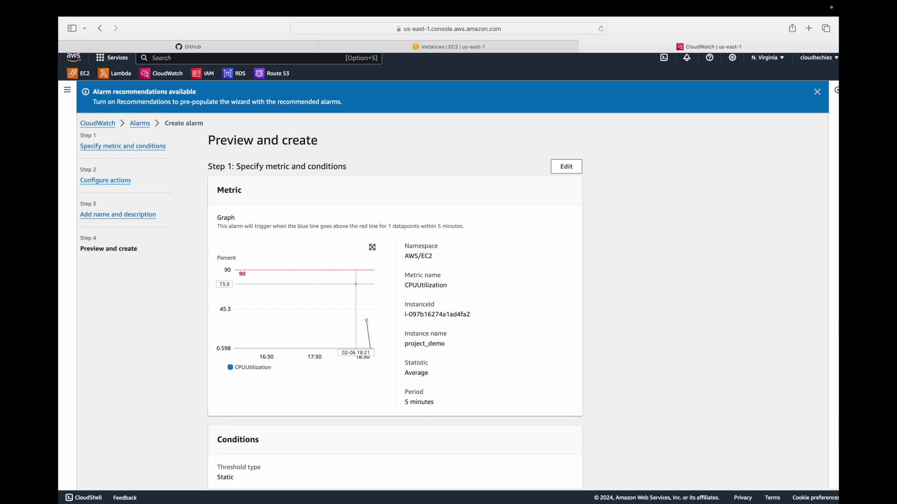
- Review the preview page and create the Monitor_CPU_utilization alarm
mouse_move(370, 331)
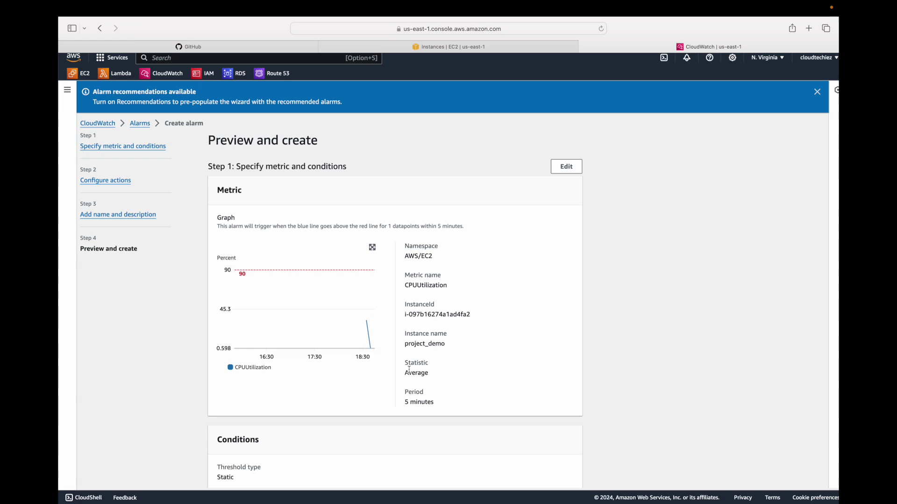
scroll(408, 369, "down", 5)
scroll(224, 240, "down", 3)
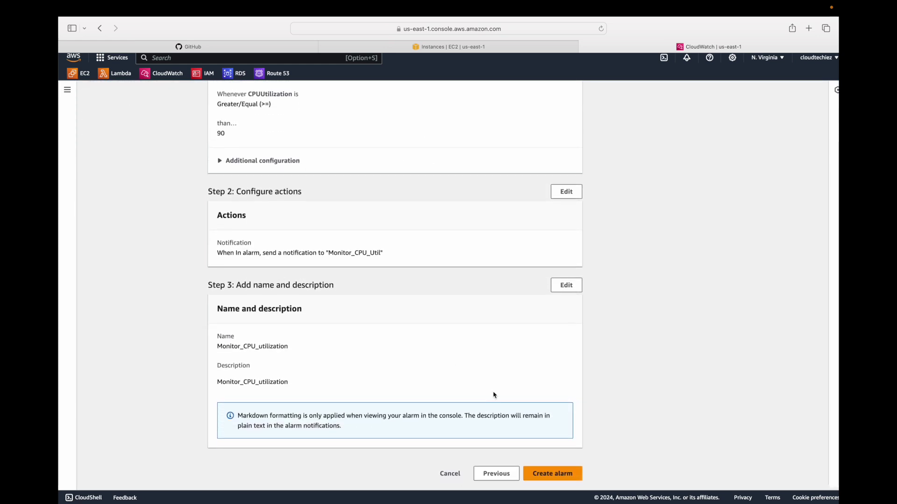
left_click(556, 477)
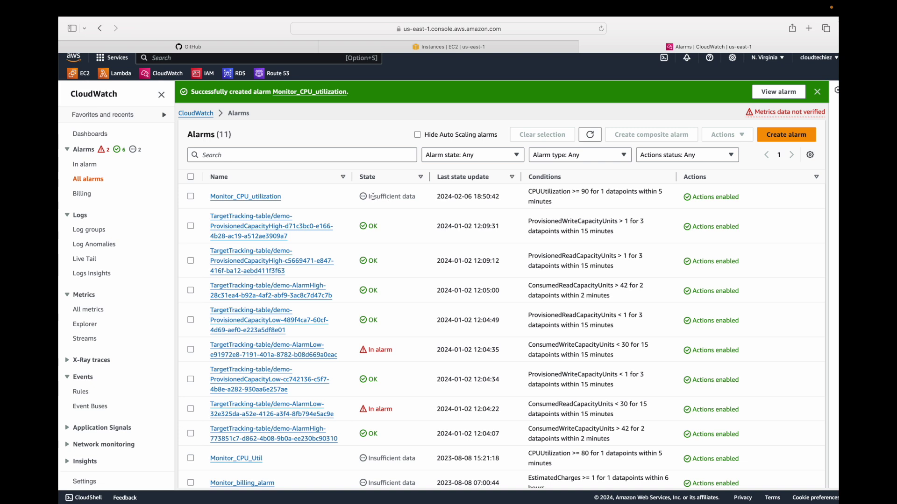
- Dismiss the success banner and compare the Insufficient data, OK and In alarm states
left_click_drag(369, 197, 426, 197)
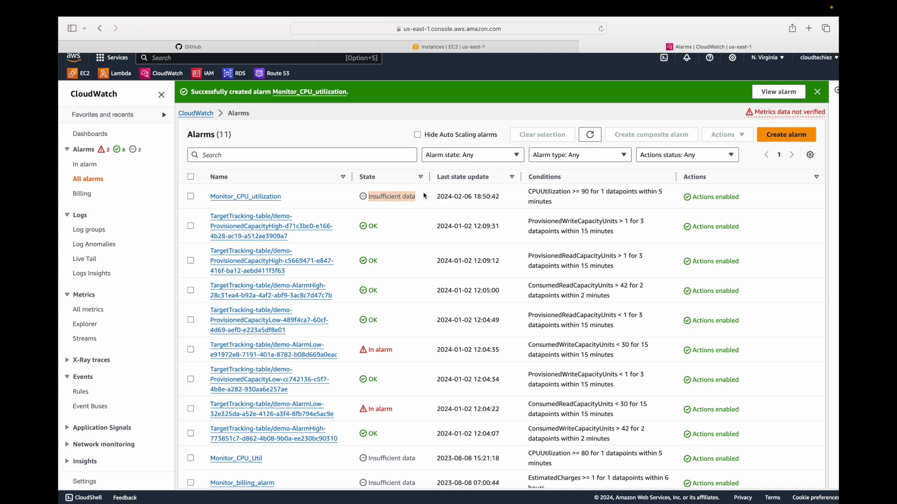
left_click(817, 92)
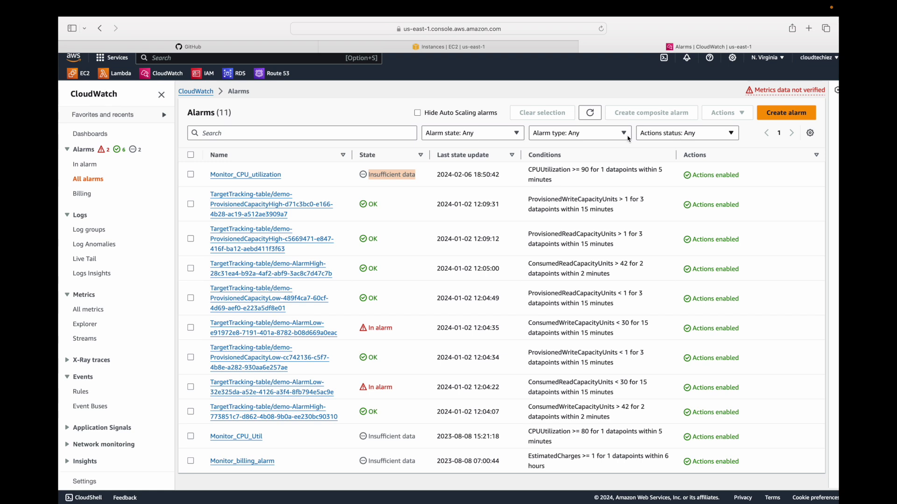
left_click(390, 175)
triple_click(391, 175)
double_click(373, 204)
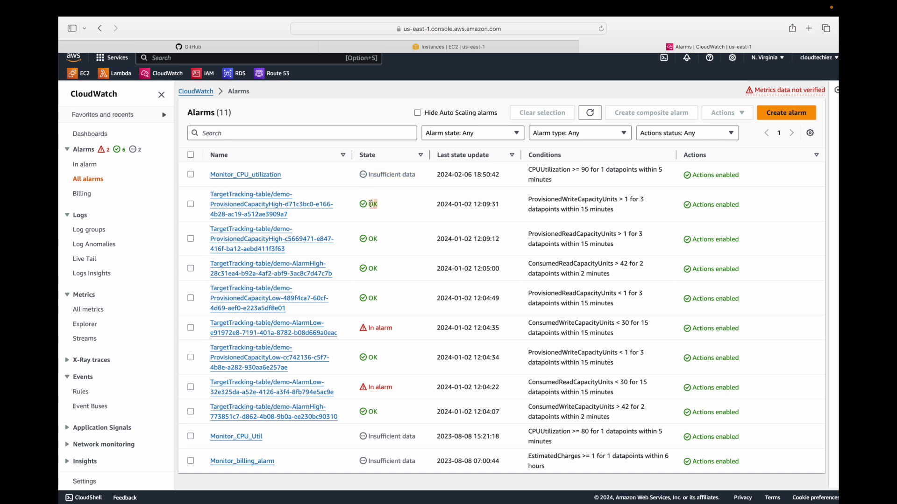
left_click_drag(367, 328, 407, 327)
triple_click(375, 329)
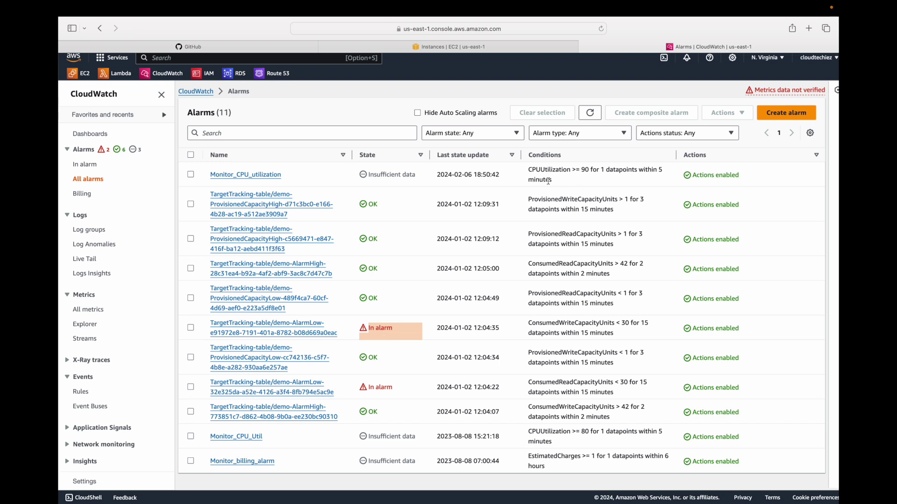
- Highlight the CPUUtilization >= 90 condition and refresh the alarms list
left_click(527, 175)
left_click_drag(528, 175, 597, 172)
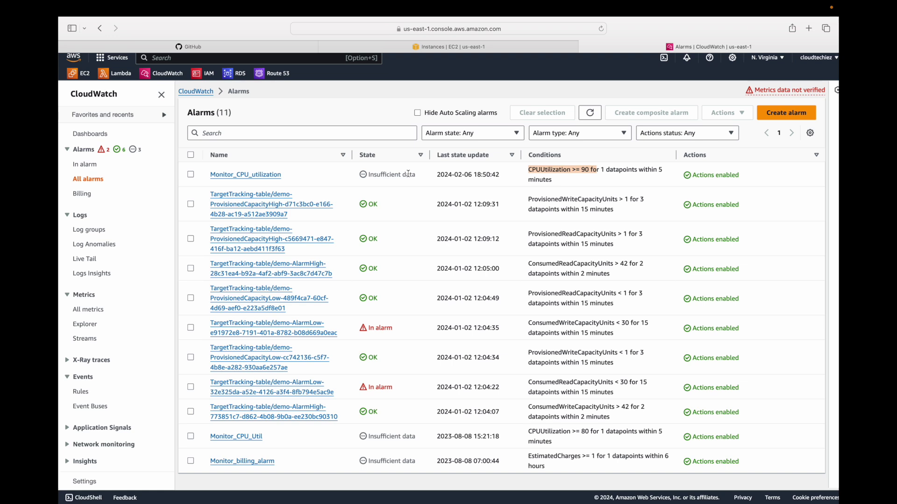
left_click(591, 113)
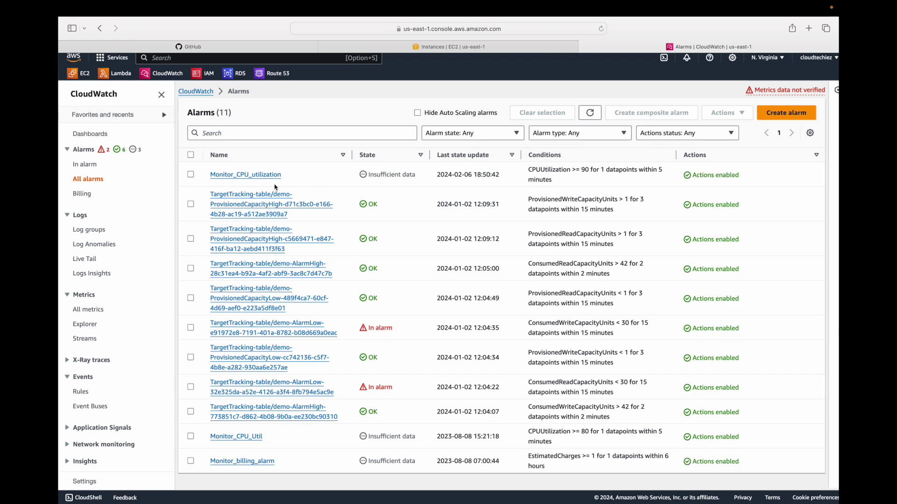
- Open Monitor_CPU_utilization, refresh until OK, and show its Monitor_CPU_Util notification action
left_click(258, 177)
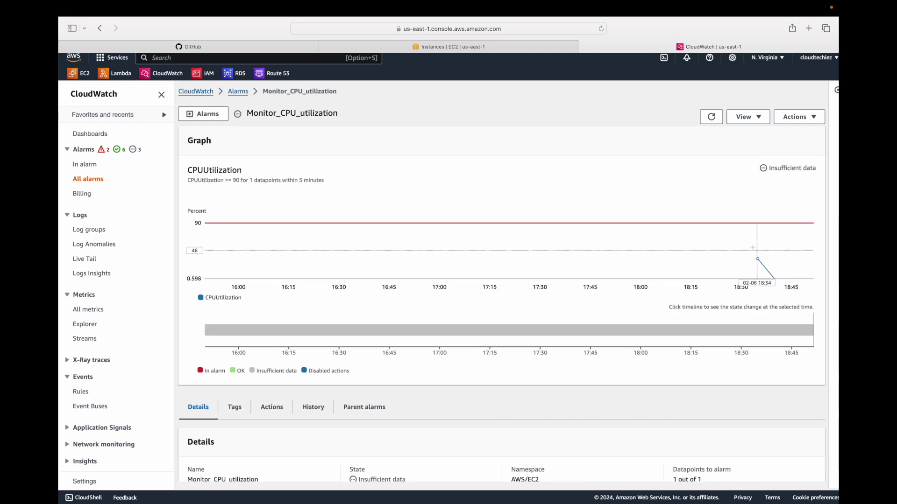
mouse_move(764, 269)
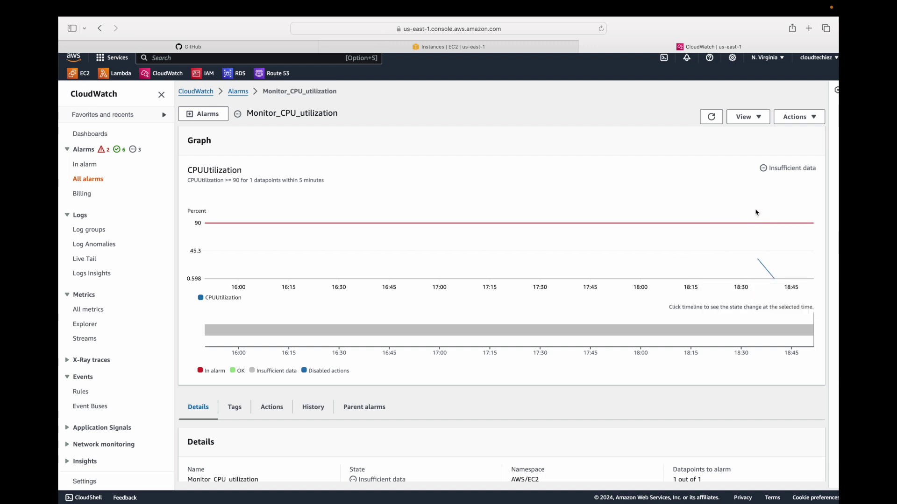
left_click(711, 117)
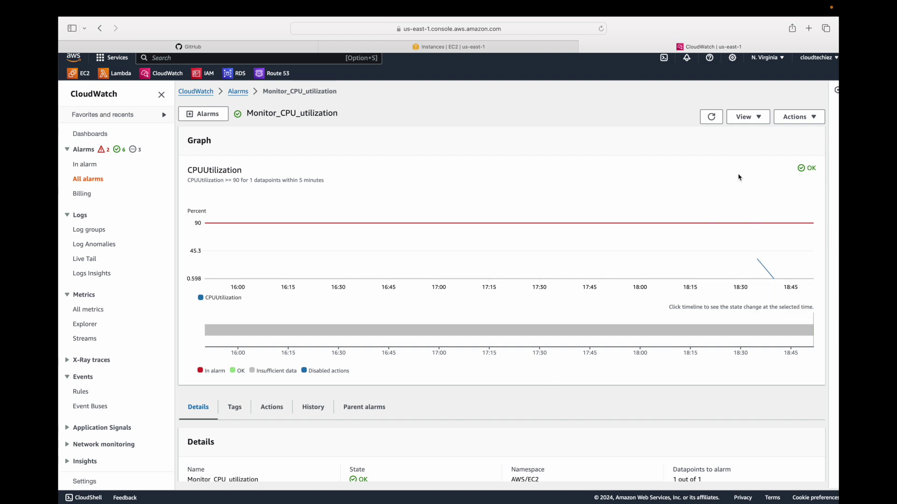
scroll(443, 394, "down", 3)
left_click(278, 285)
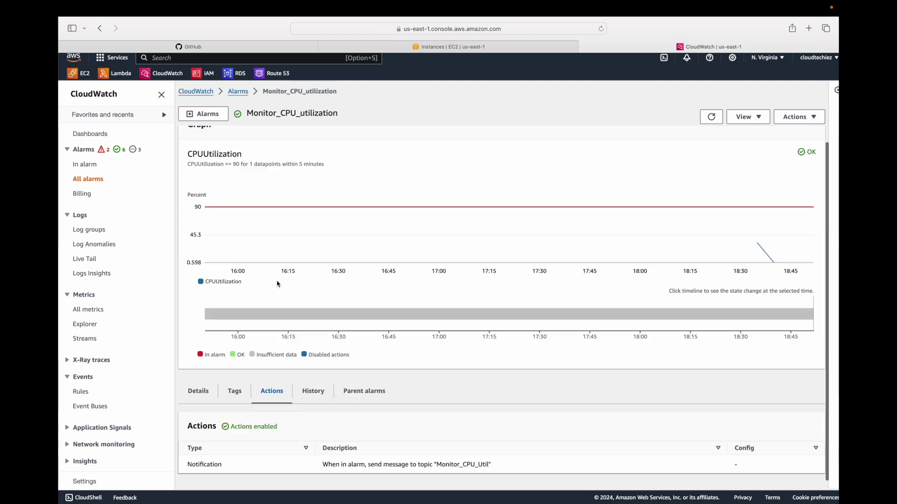
double_click(203, 464)
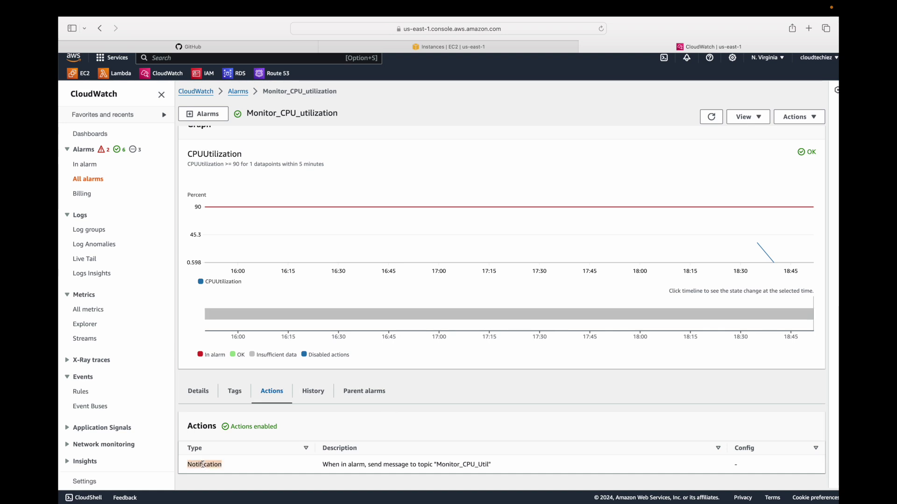